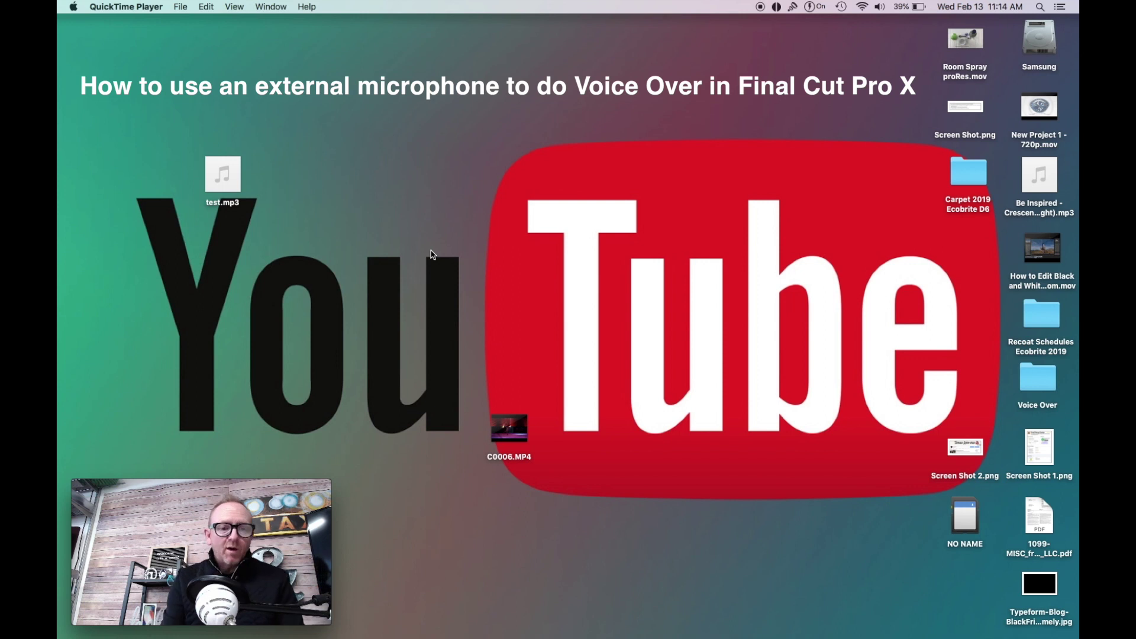
Step: Bring Final Cut Pro to the front from the Dock
mouse_move(591, 635)
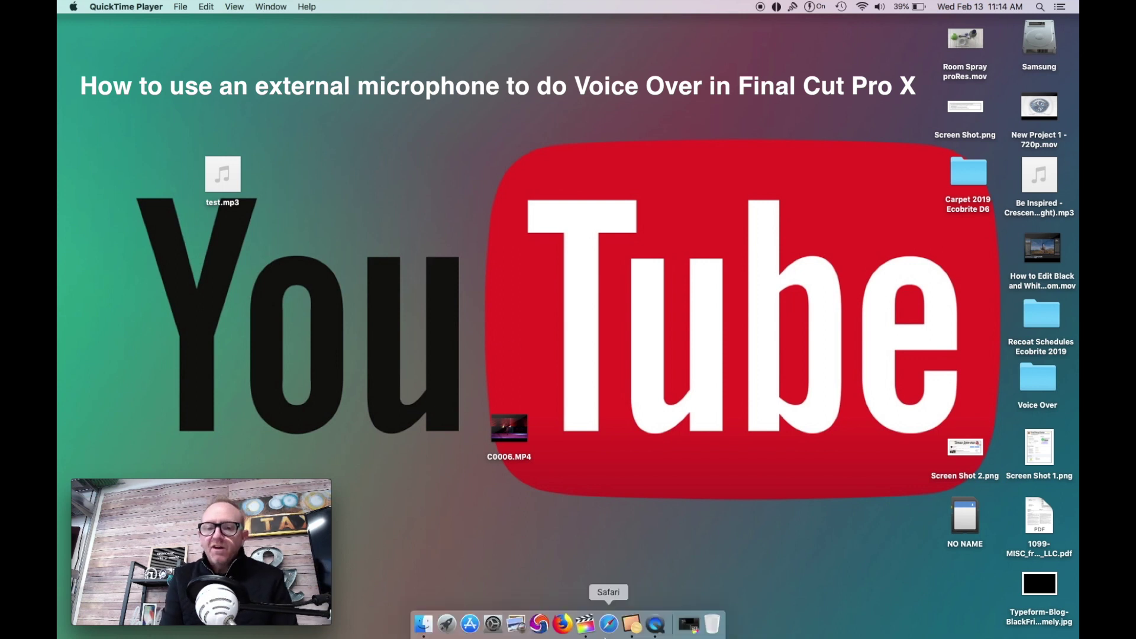
click(586, 626)
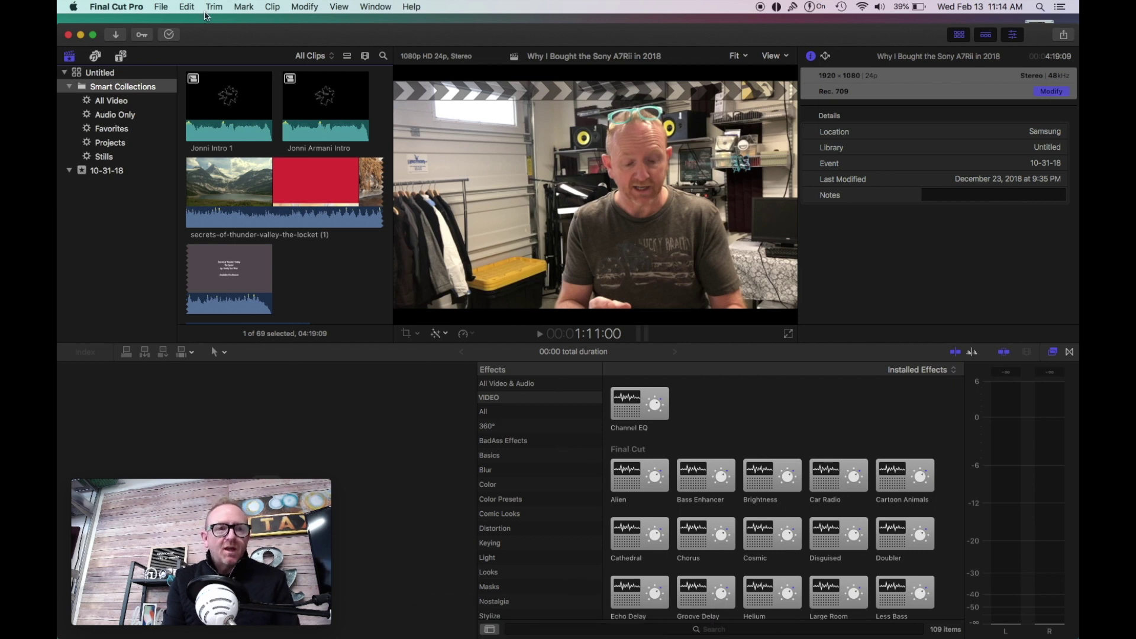
Step: Create a new project named Snowball at 1080p HD 24p with stereo 48kHz audio
click(161, 7)
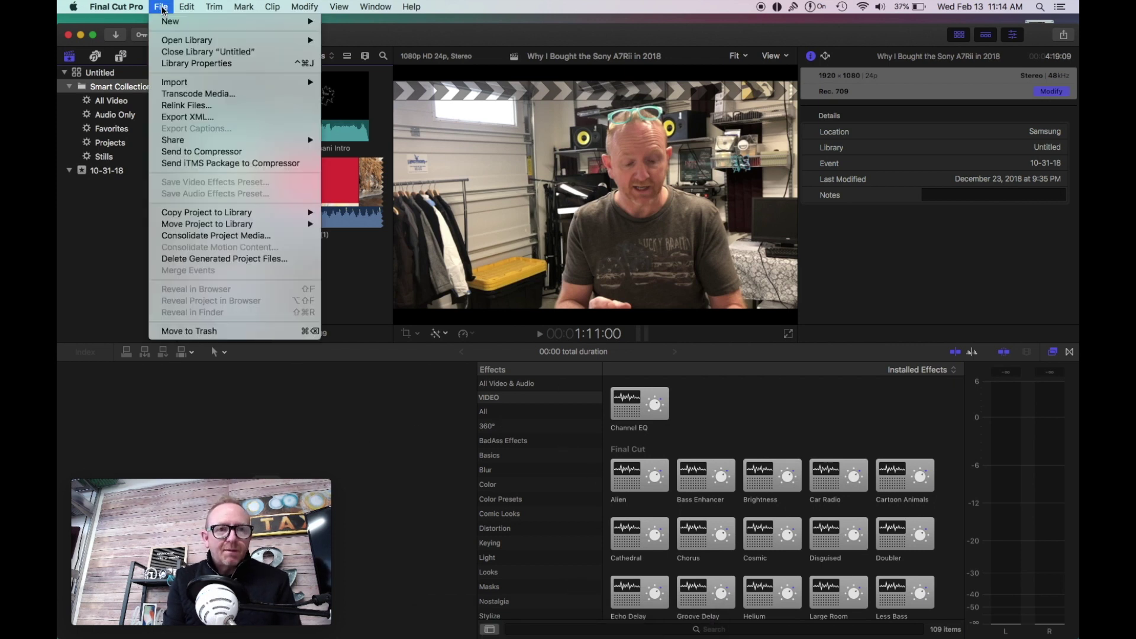
mouse_move(164, 22)
click(409, 25)
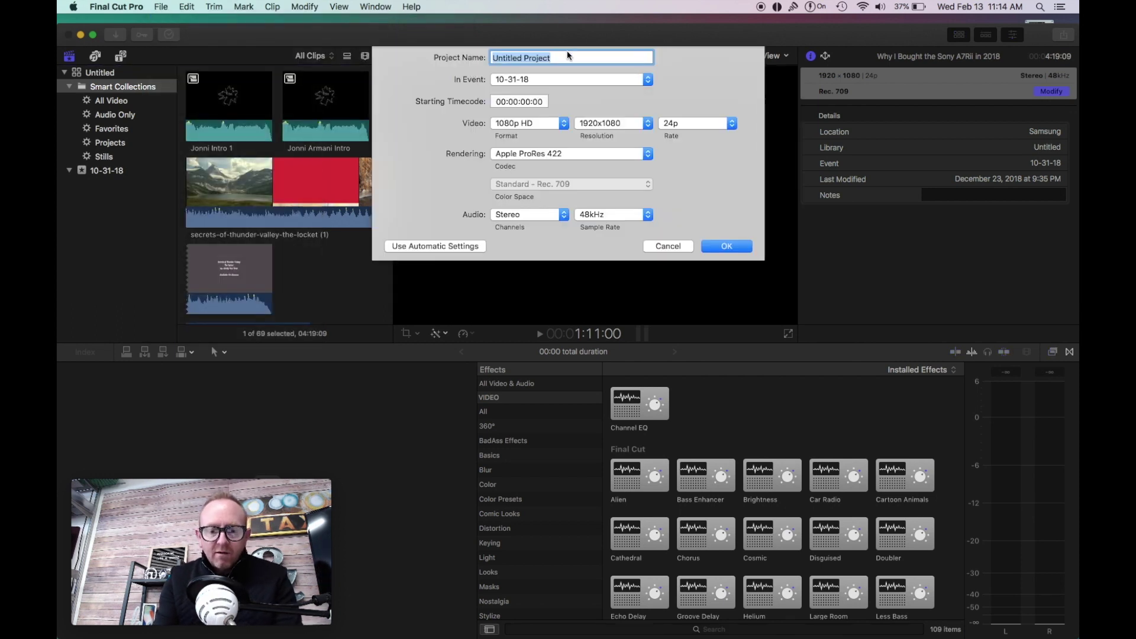
text(Snao)
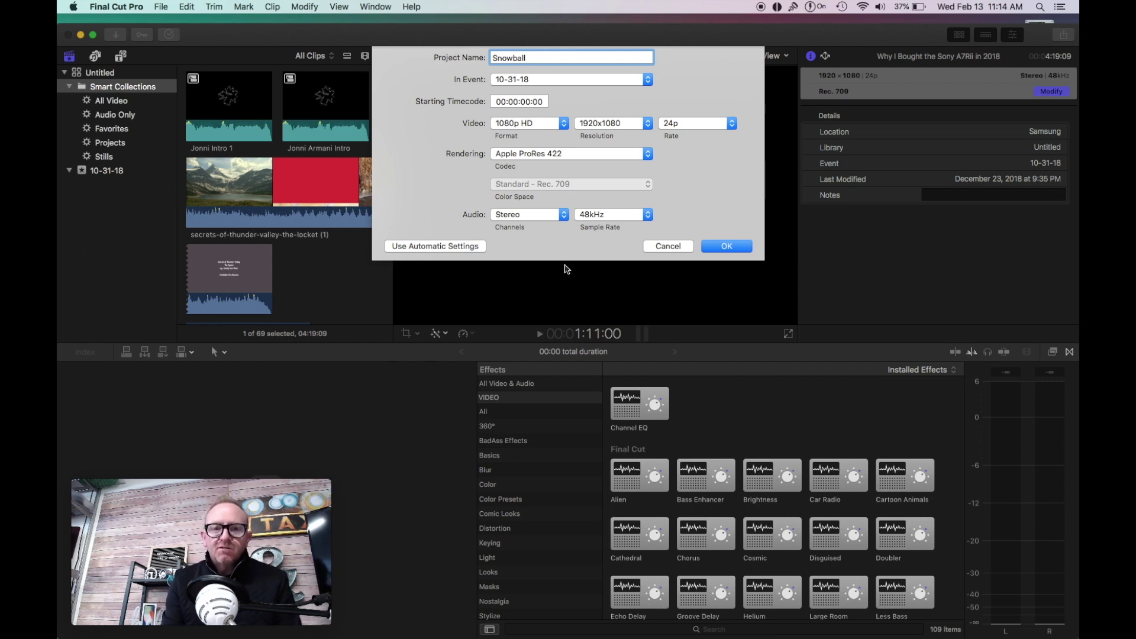
click(617, 222)
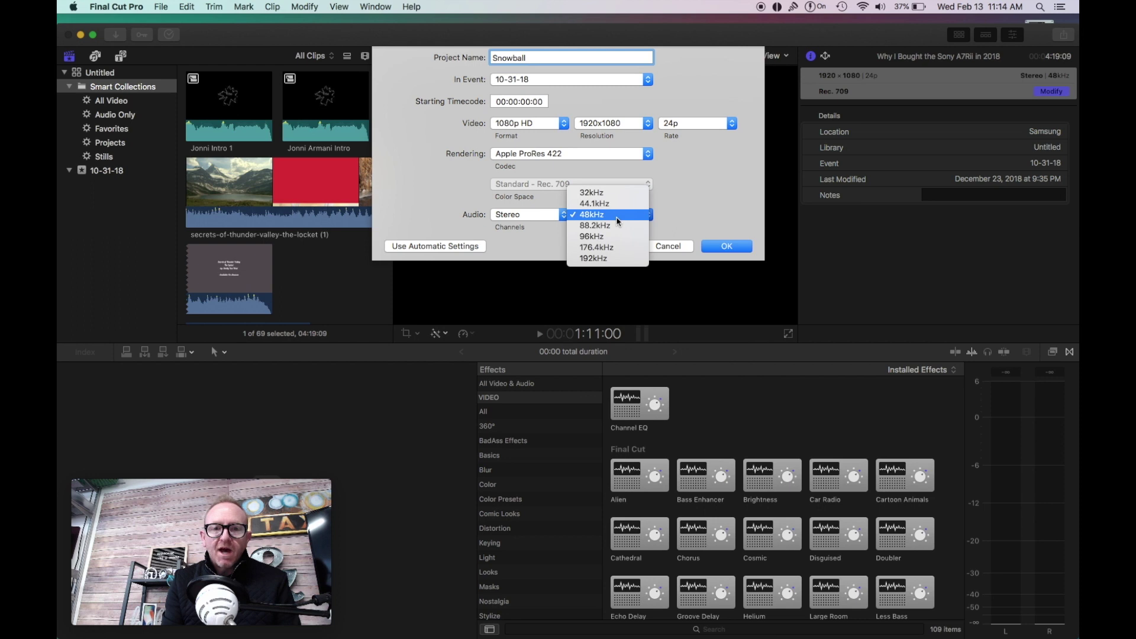
click(617, 220)
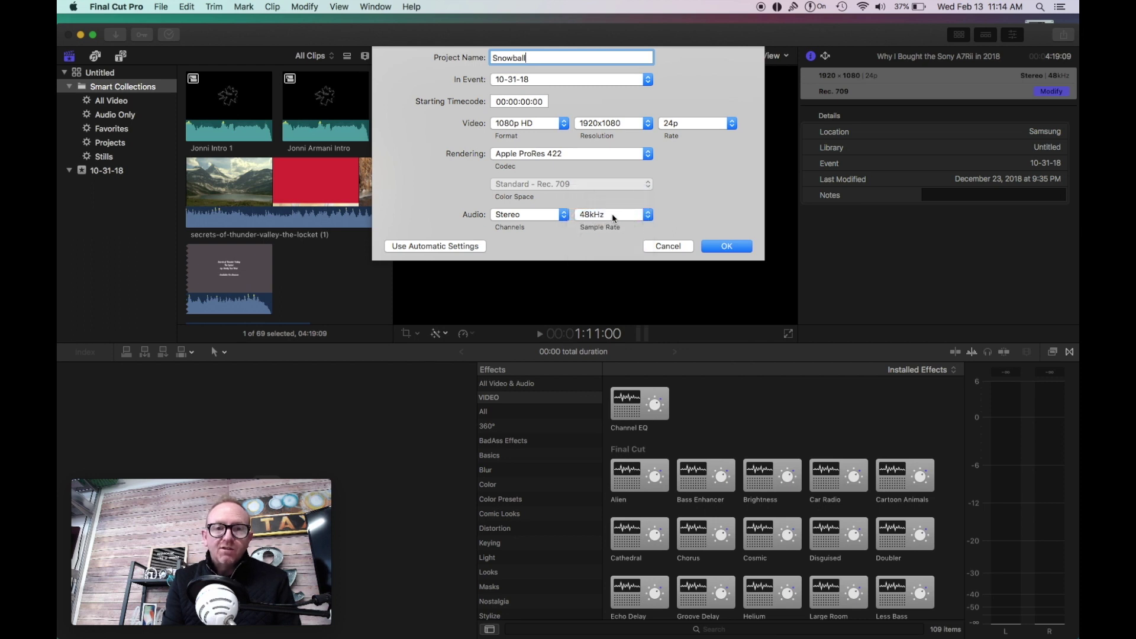
click(727, 247)
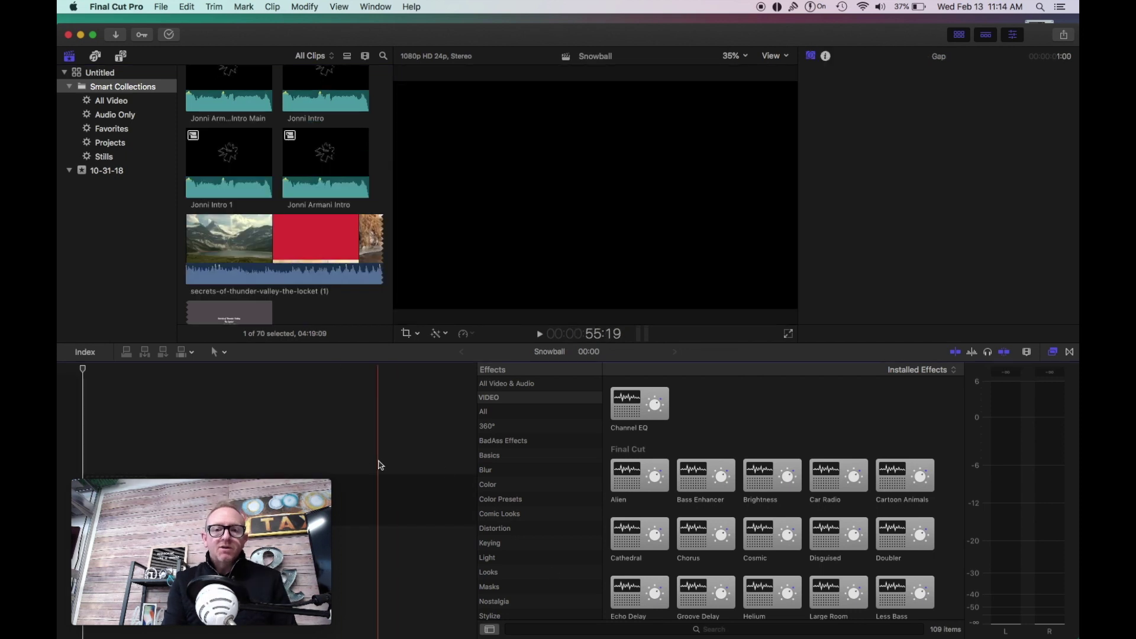
Step: Hide the Effects browser and open the Record Voiceover window from the Window menu
click(1026, 352)
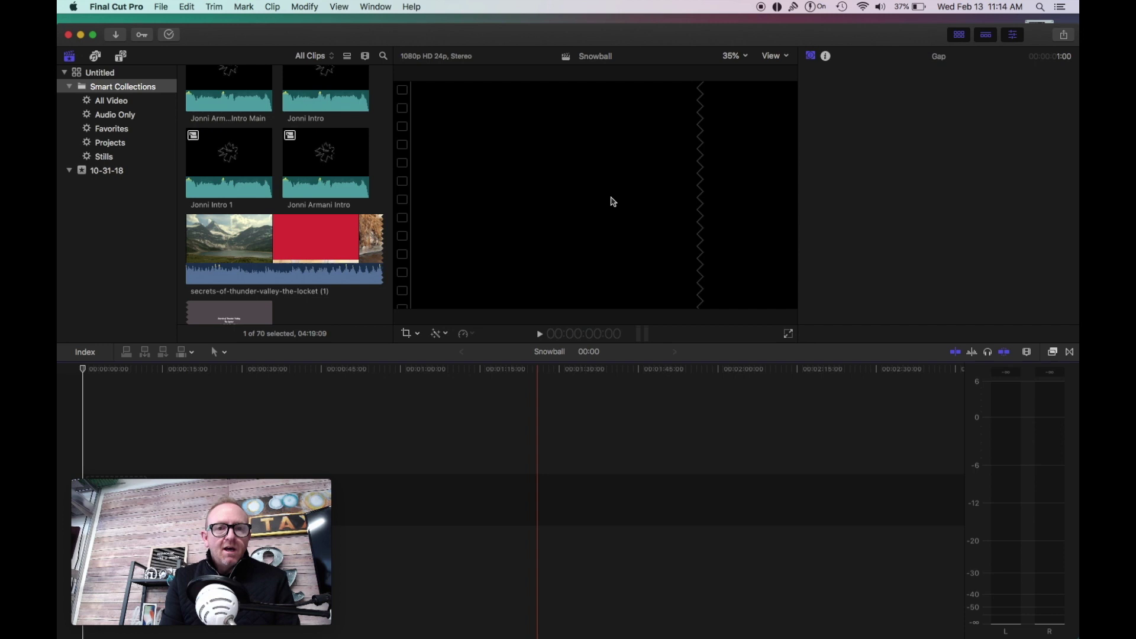
click(300, 7)
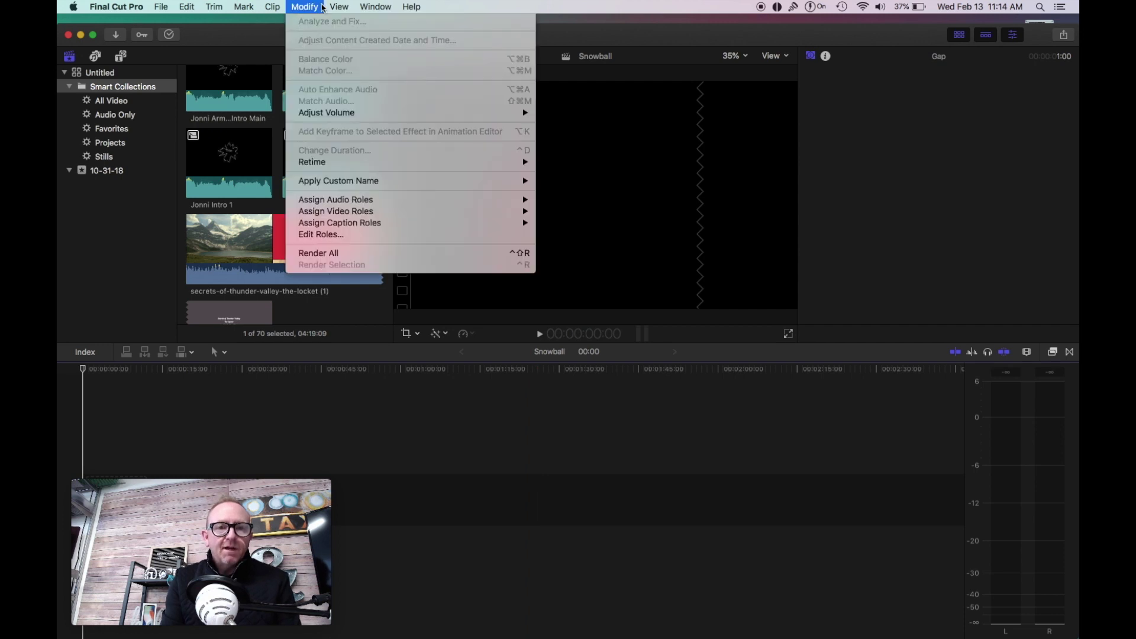
mouse_move(339, 7)
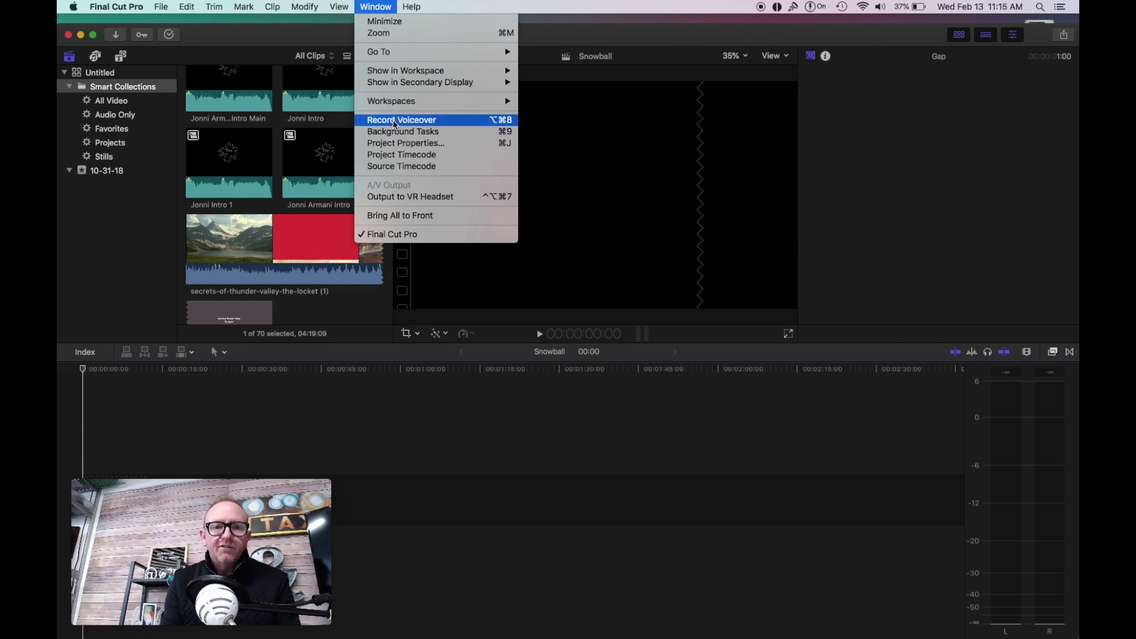
click(395, 122)
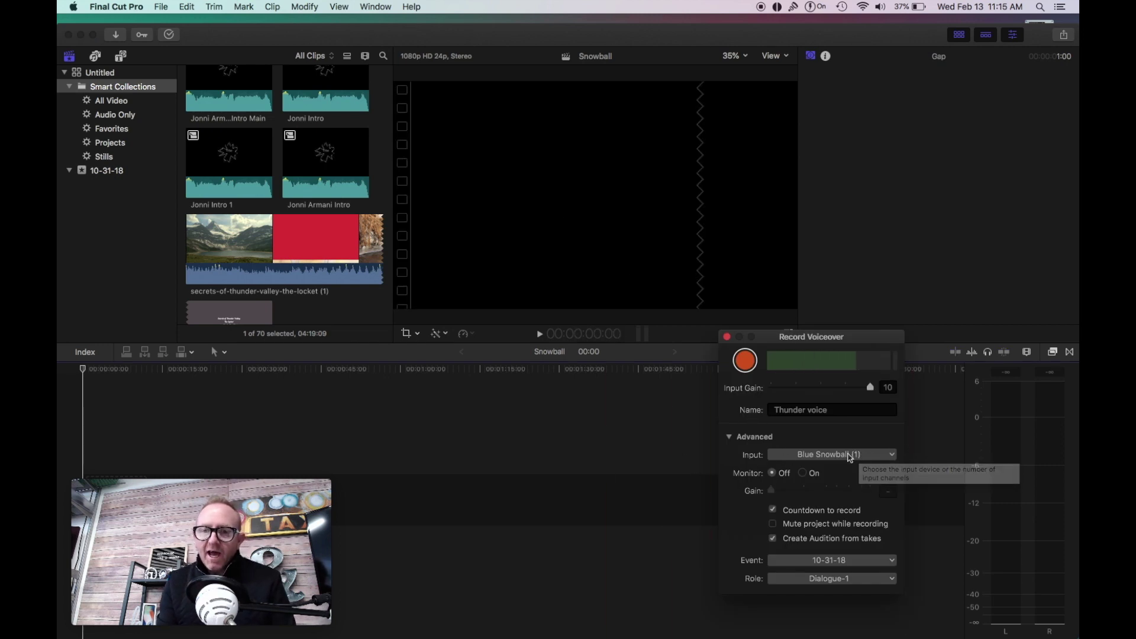
mouse_move(554, 629)
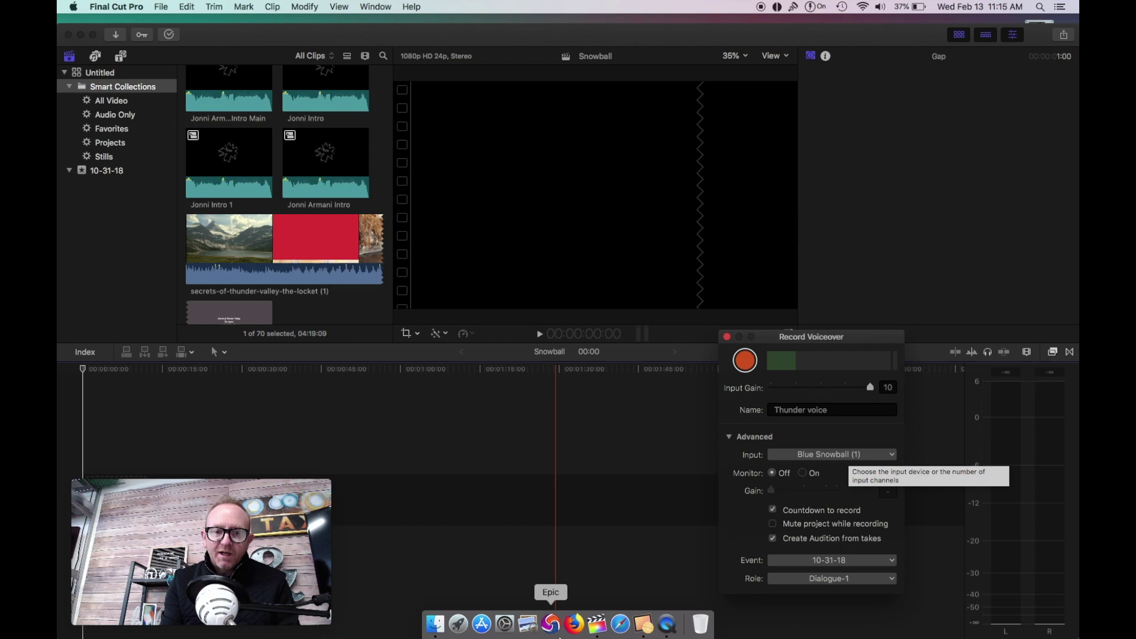
click(504, 628)
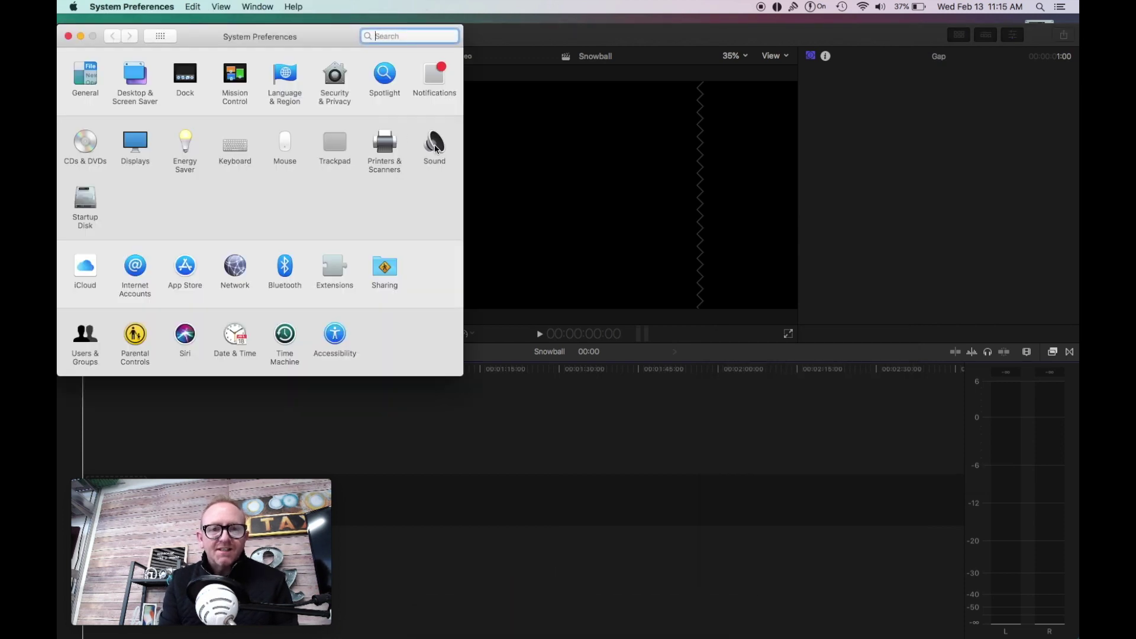
click(436, 146)
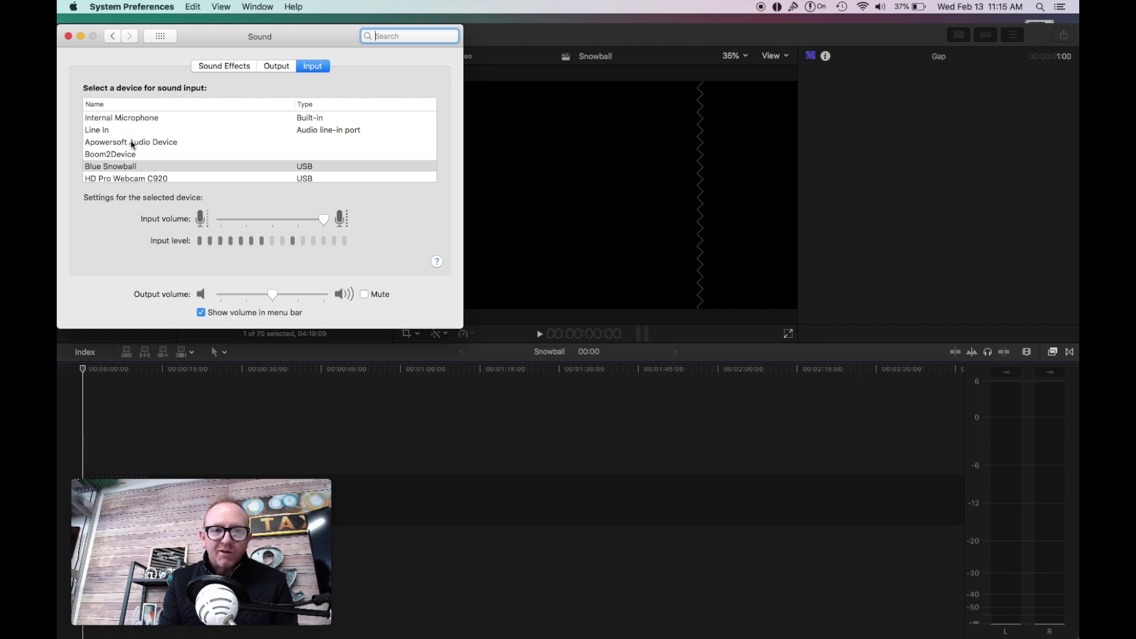
mouse_move(301, 222)
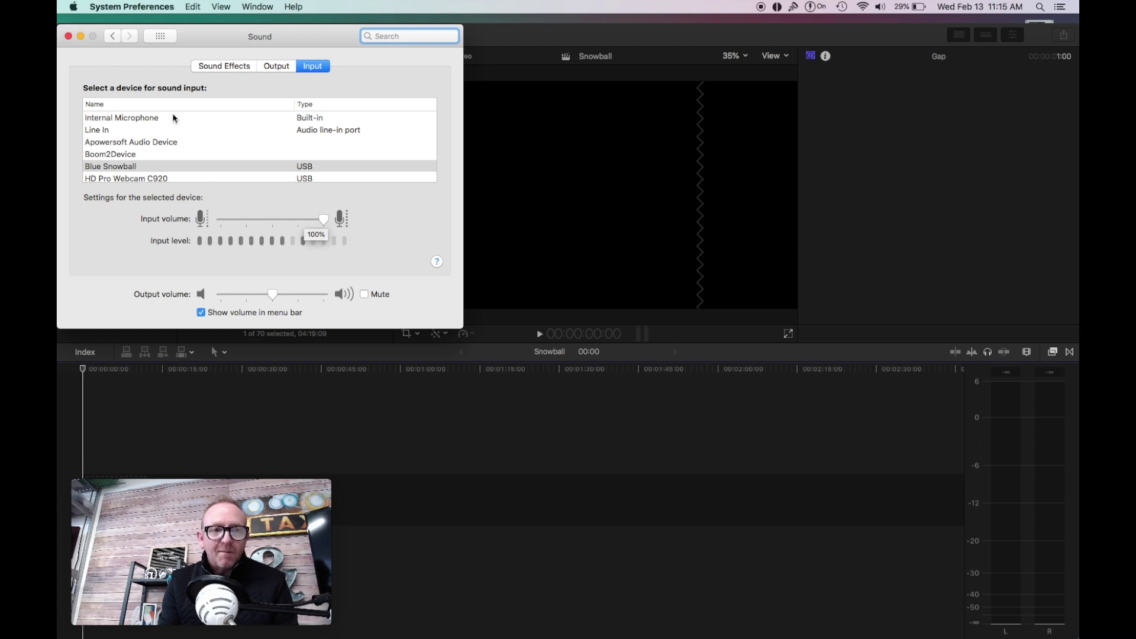
click(68, 36)
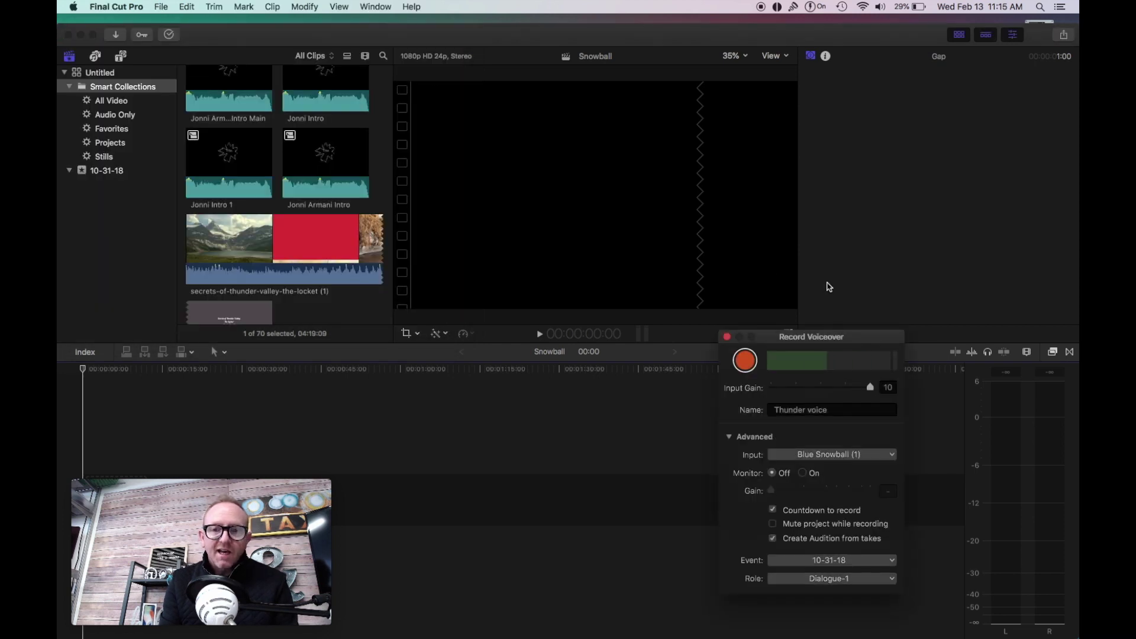
click(376, 7)
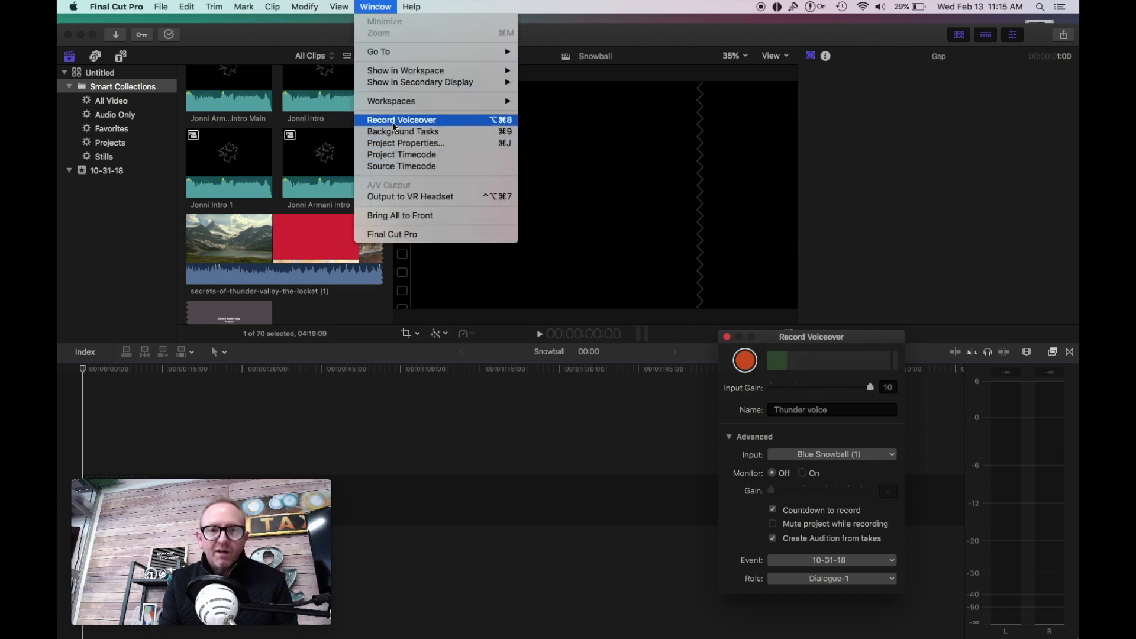
key(Escape)
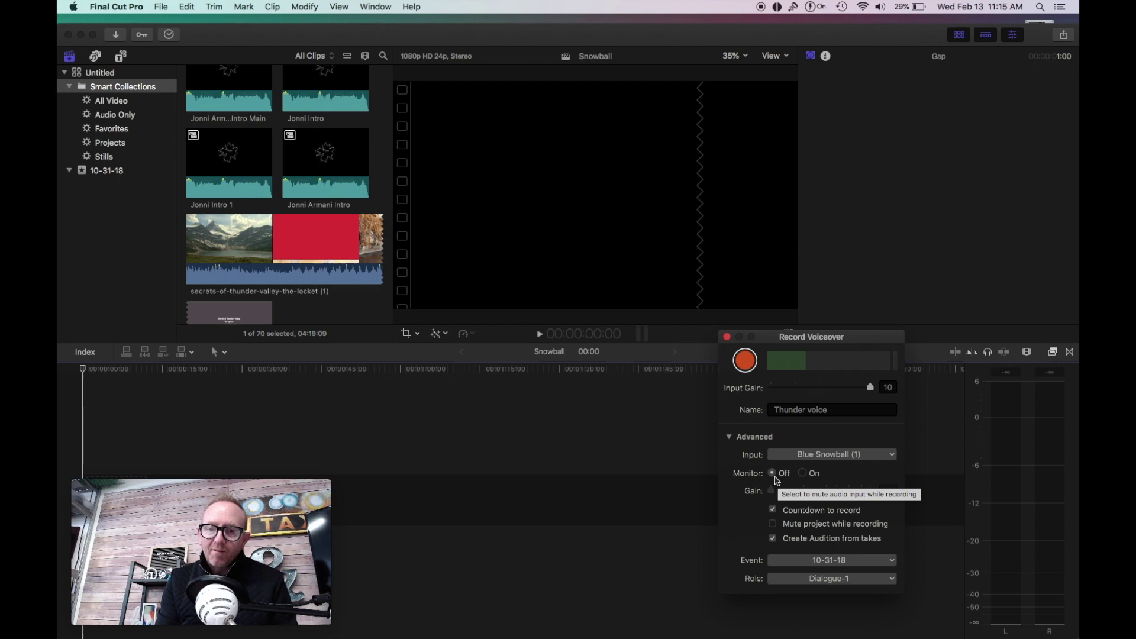
click(805, 475)
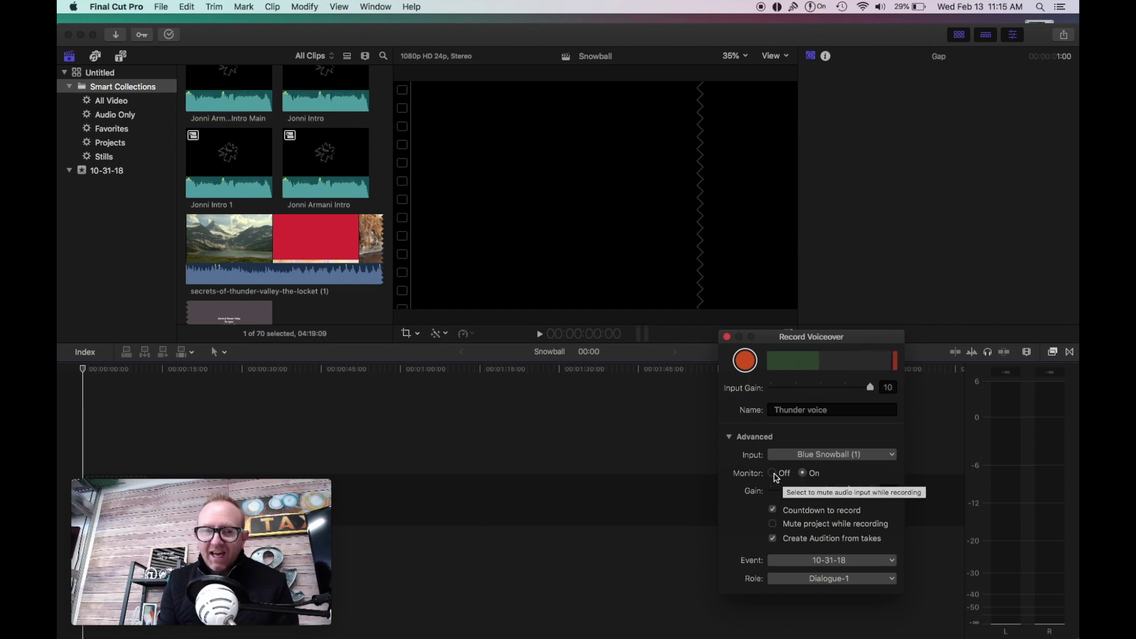
click(777, 478)
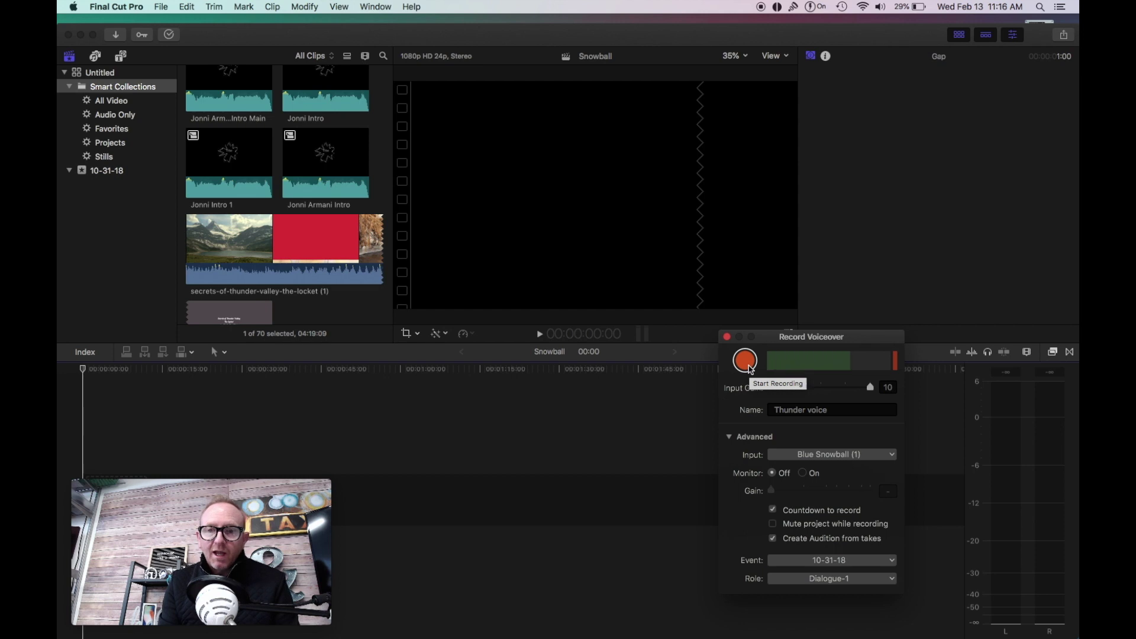
Step: Record a roughly 20-second Thunder voice-20 voiceover into the Snowball timeline
click(746, 360)
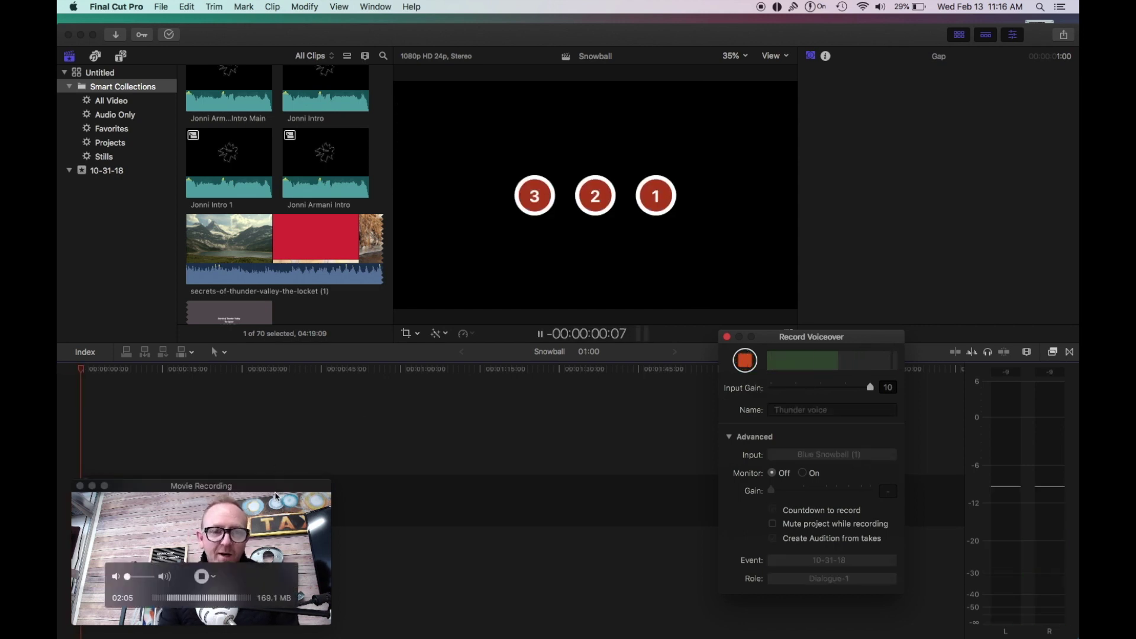
drag(264, 480, 625, 112)
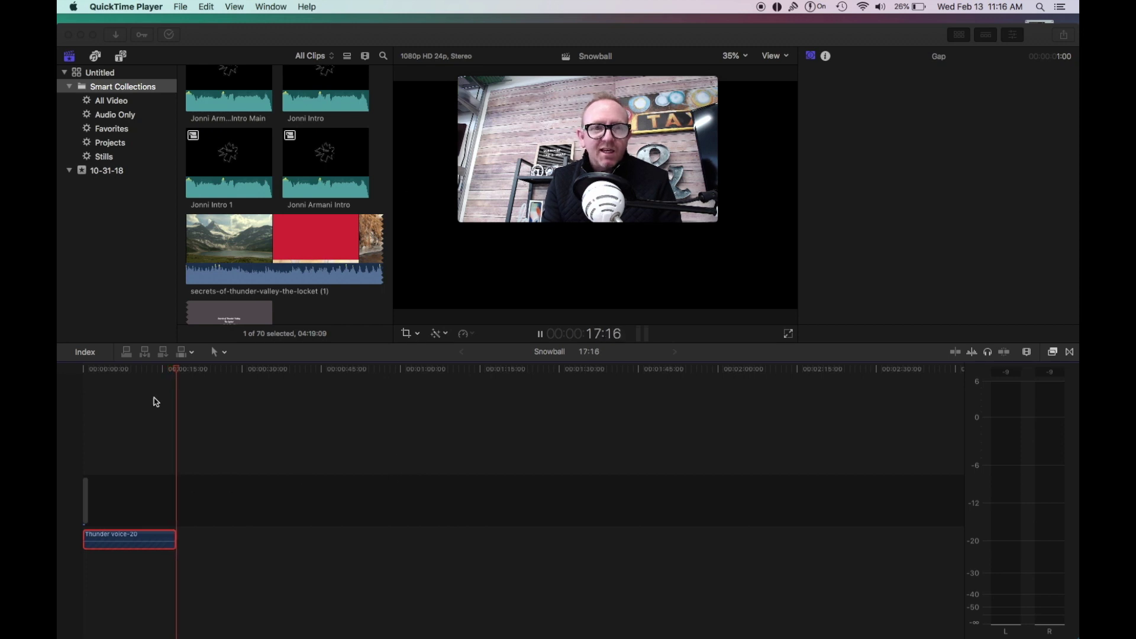
click(539, 333)
click(750, 355)
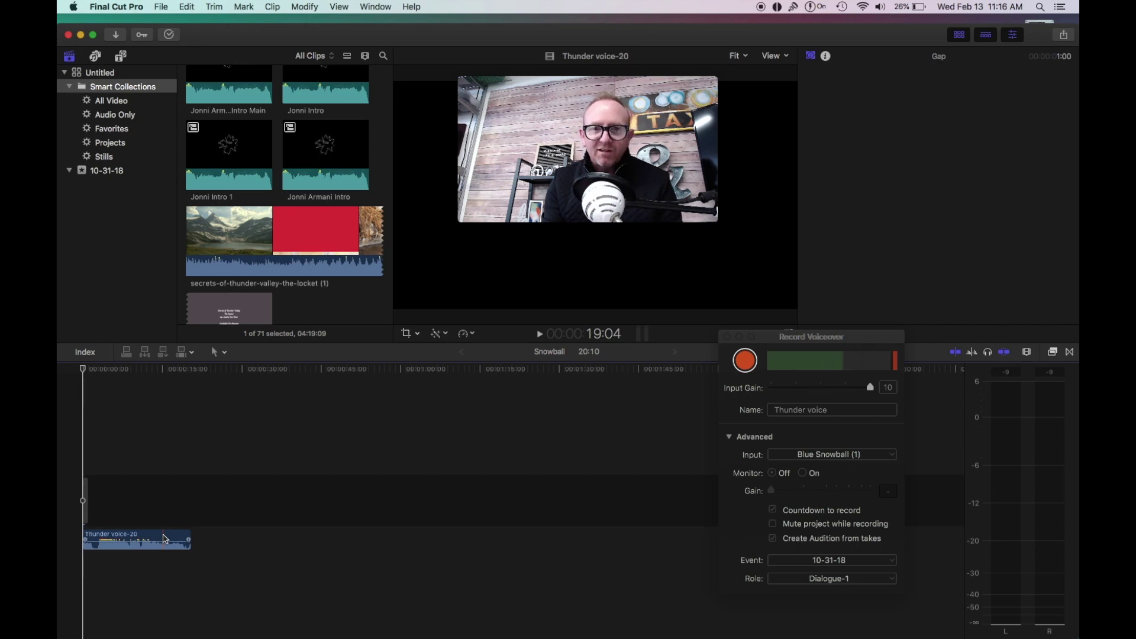
Step: Close the voiceover recorder and apply Channel EQ to the Thunder voice-20 clip
click(157, 537)
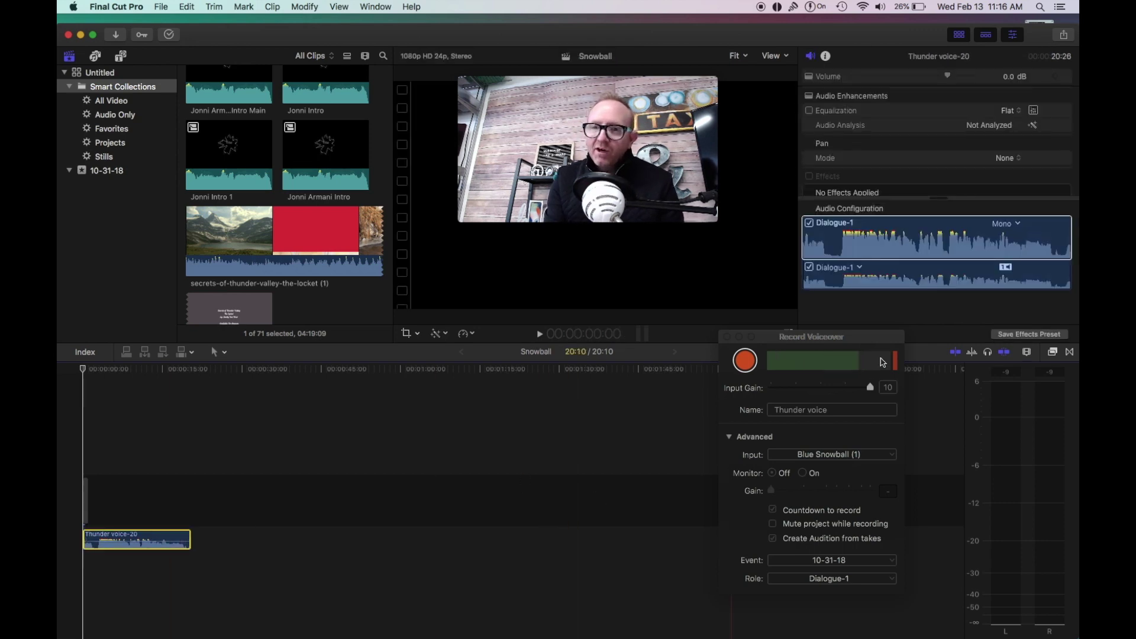
click(727, 336)
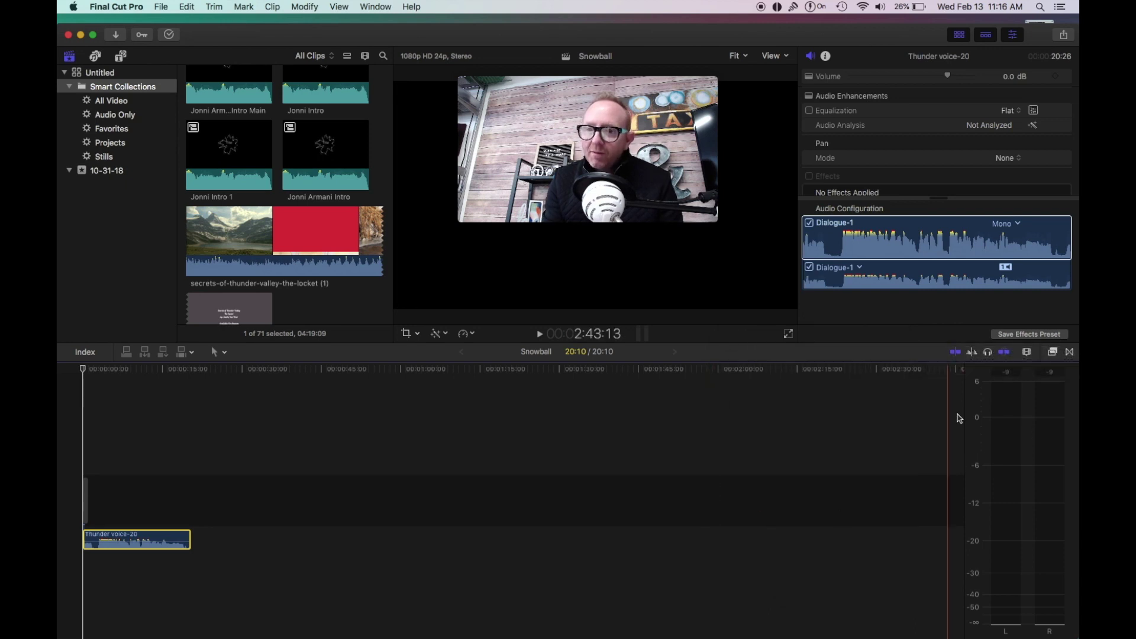
click(1054, 353)
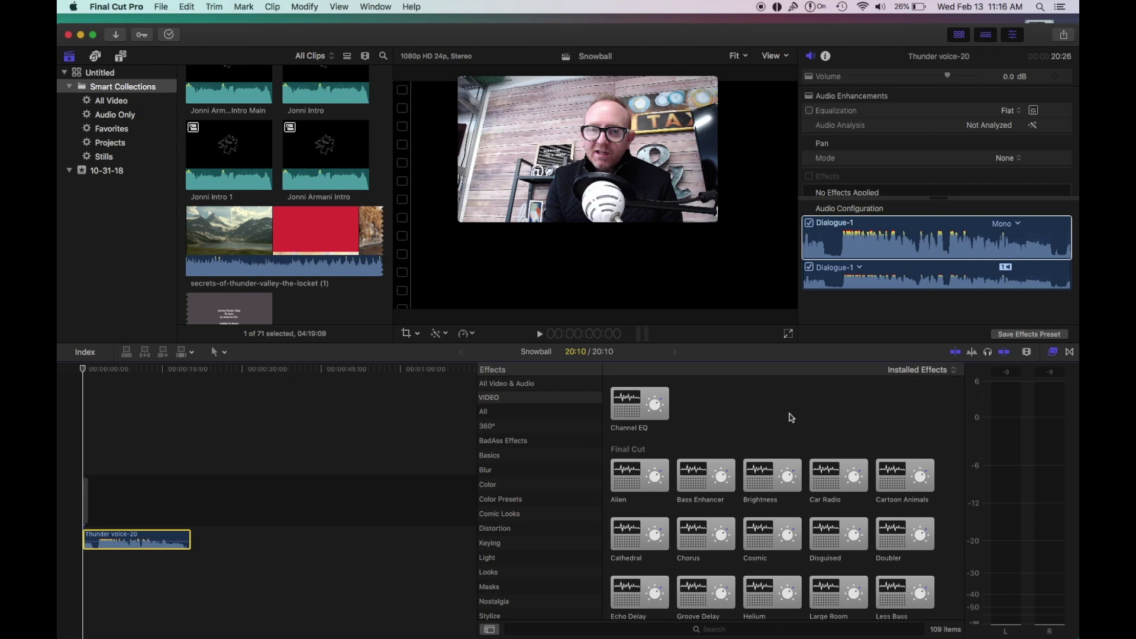
click(639, 411)
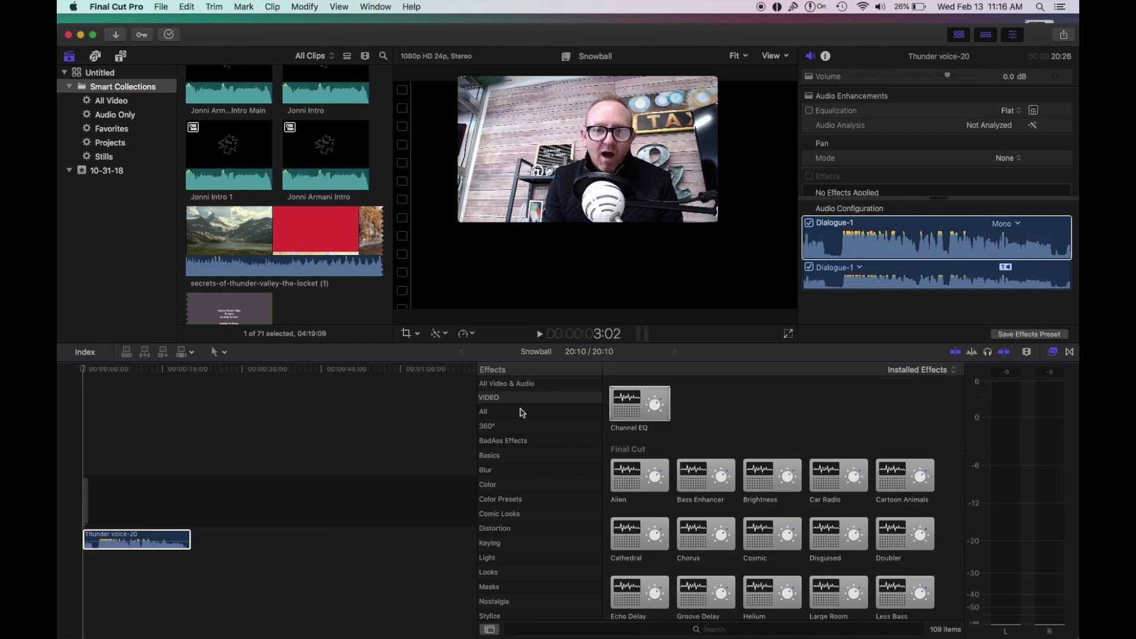
scroll(540, 427, down, 10)
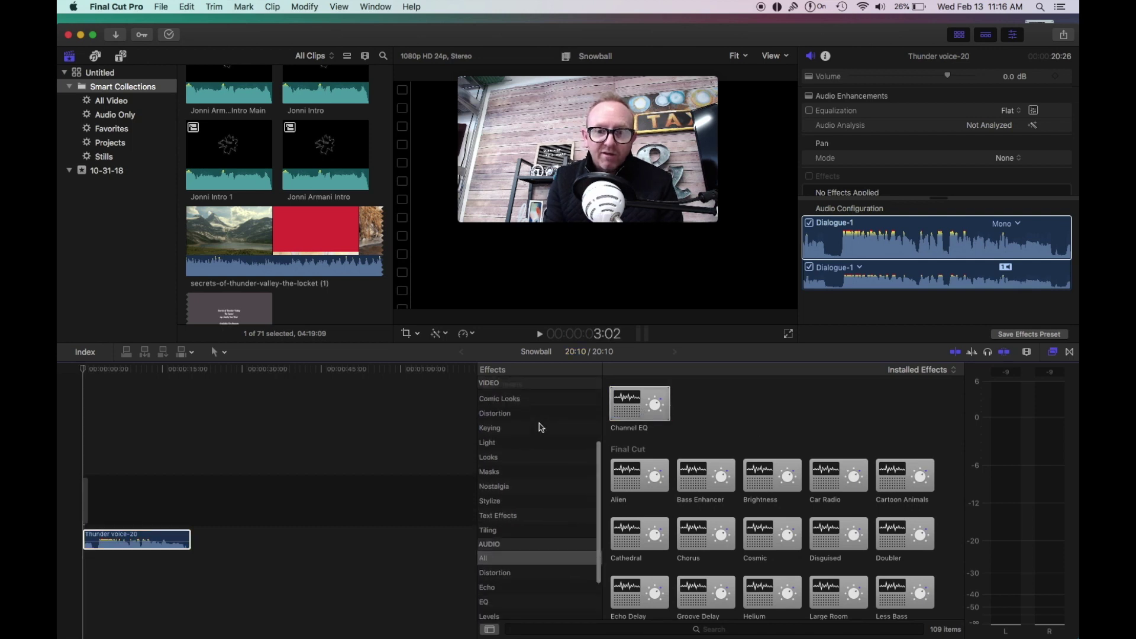
click(634, 410)
double_click(635, 410)
drag(635, 411, 139, 543)
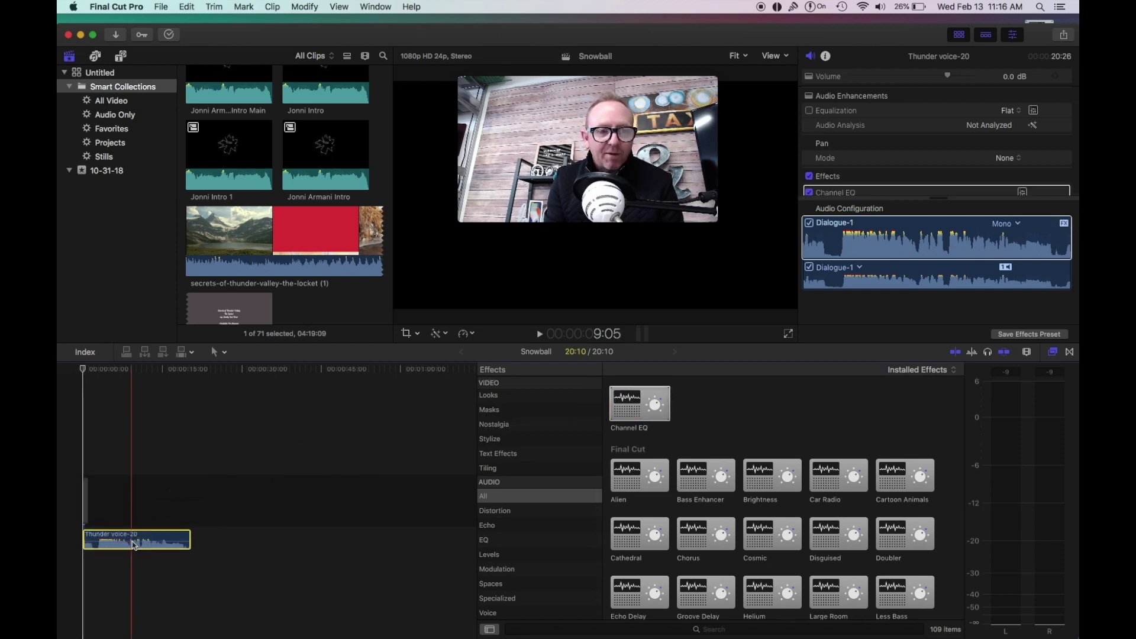
Step: Open the preset list of the second Channel EQ in the Inspector
click(923, 243)
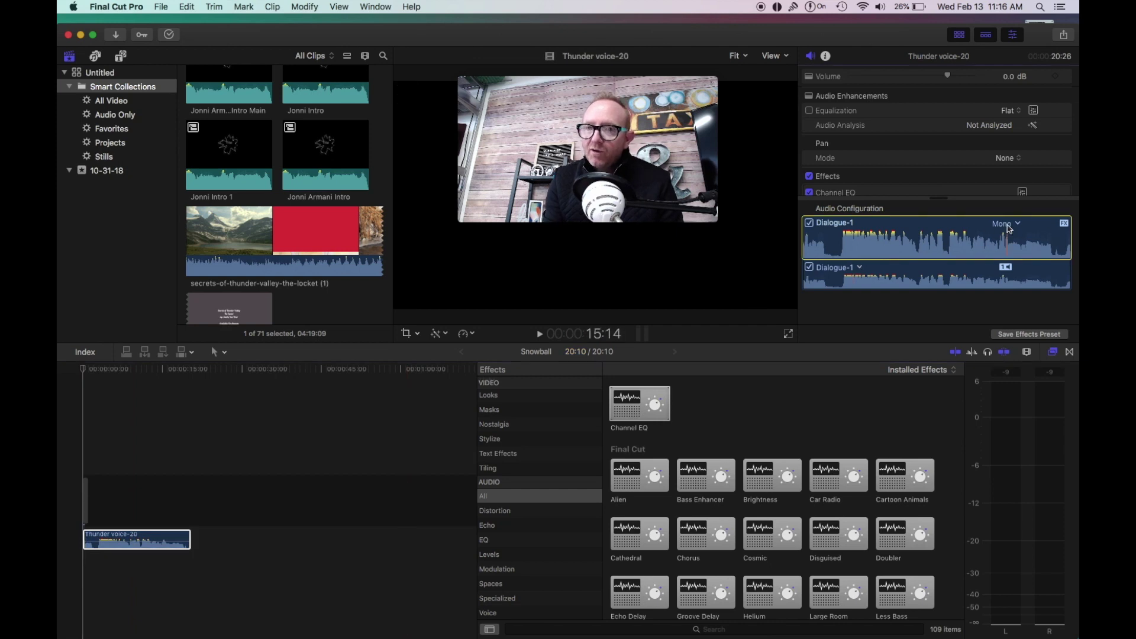
scroll(1017, 188, down, 3)
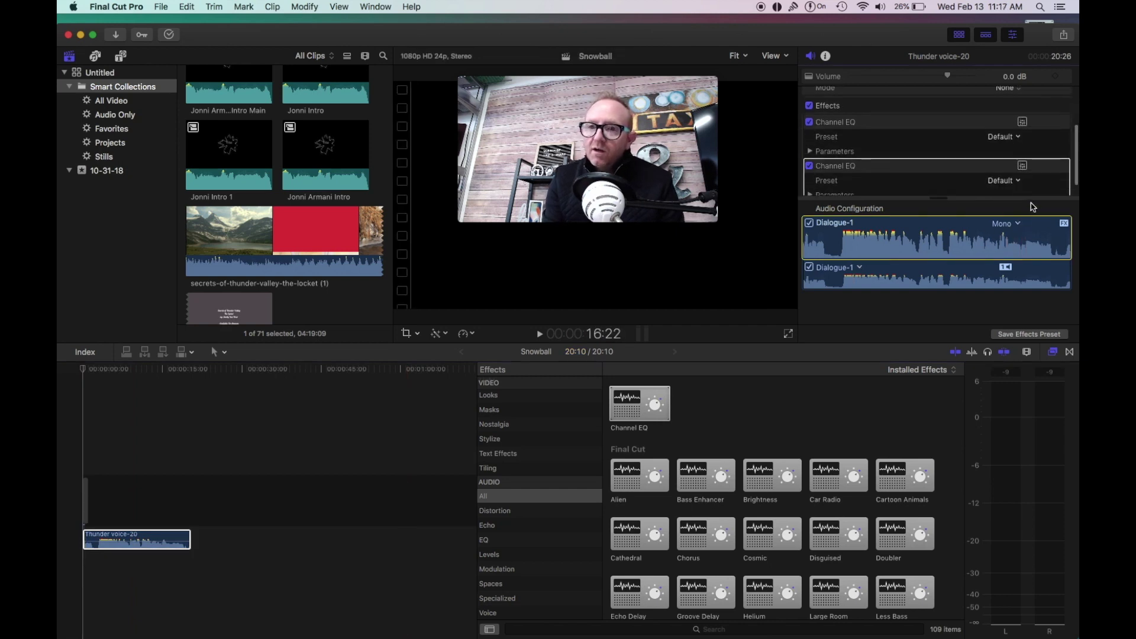
scroll(1019, 190, down, 1)
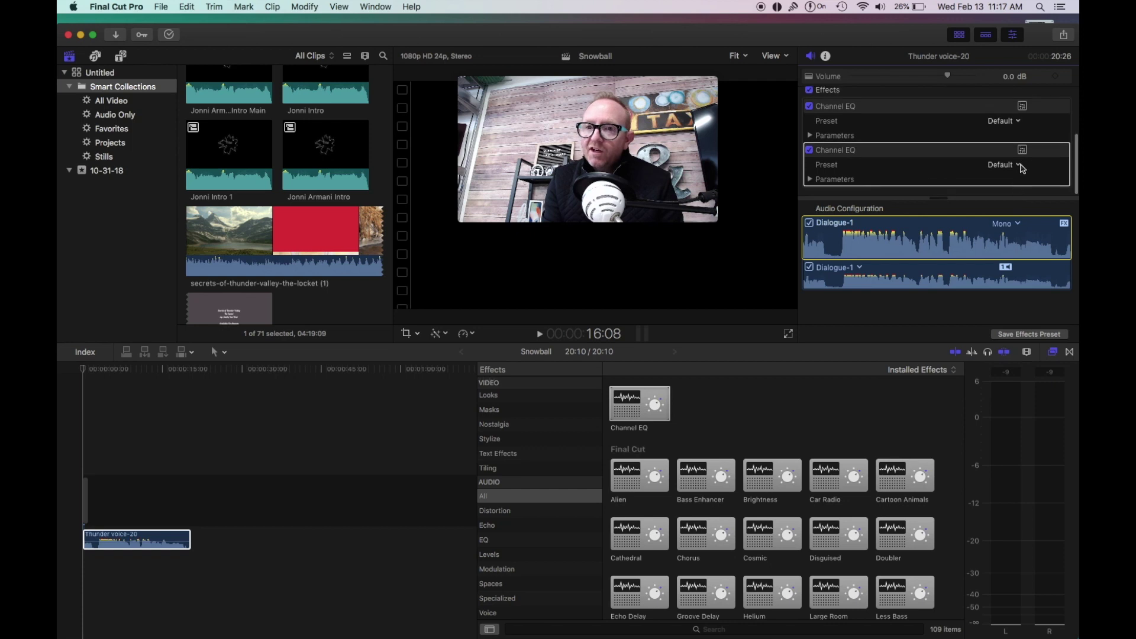
click(1019, 166)
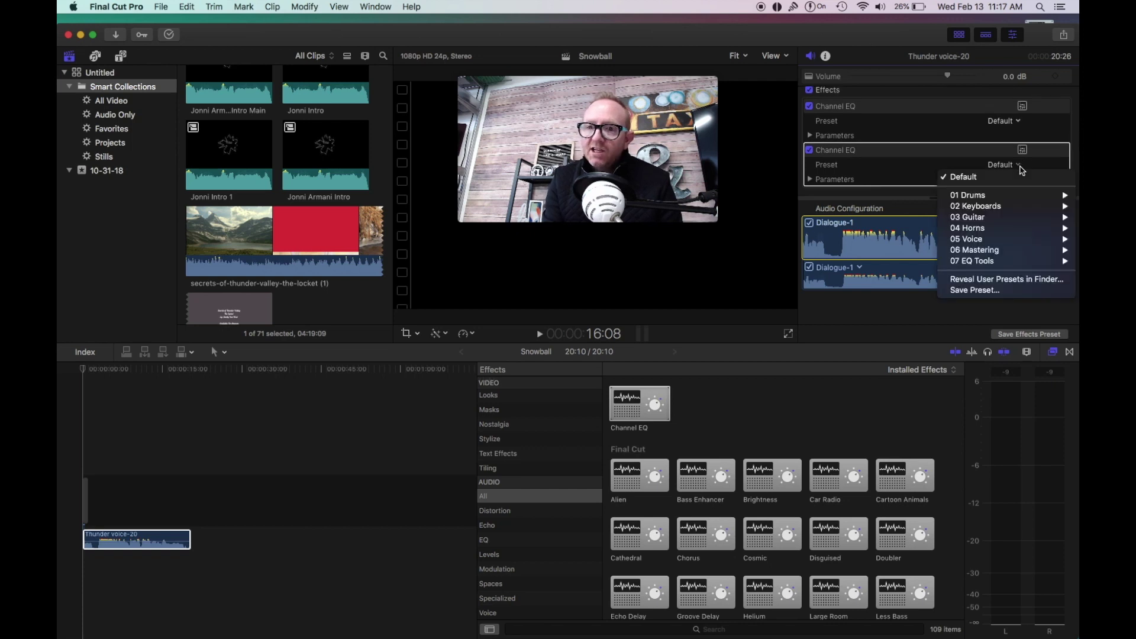
mouse_move(1015, 261)
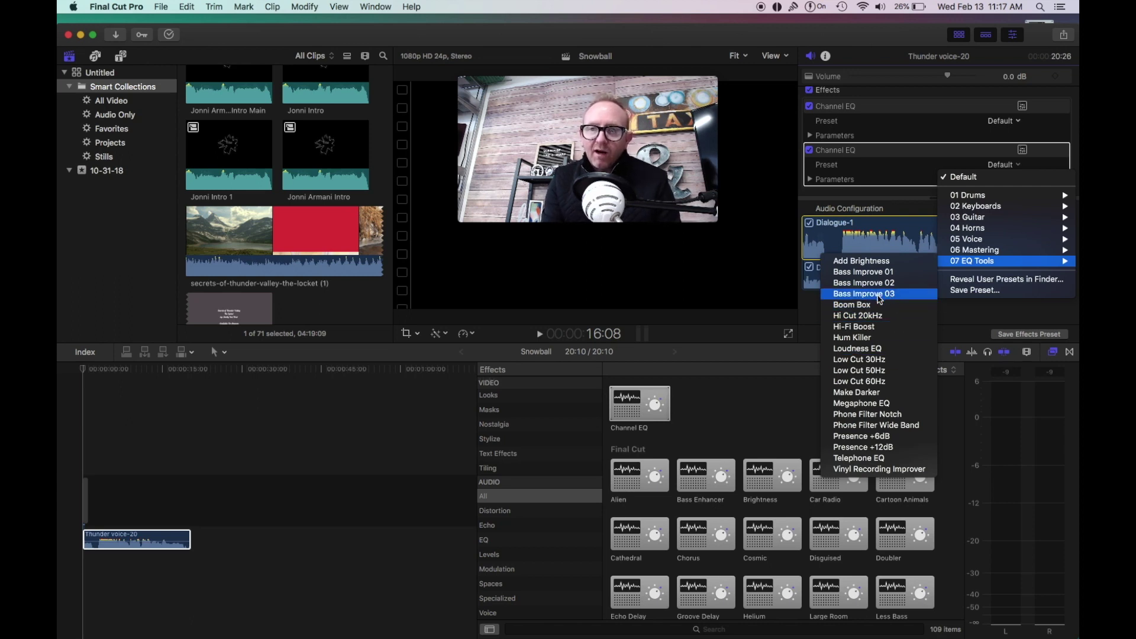
Step: Apply the Bass Improve 03 preset and play back the voiceover
click(880, 298)
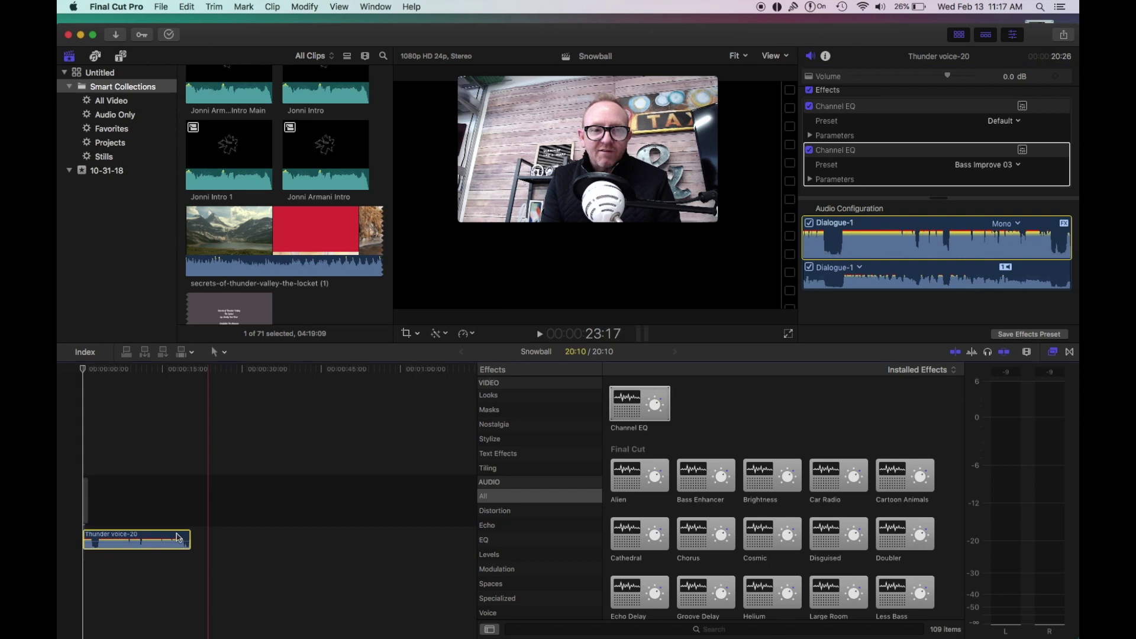
key(space)
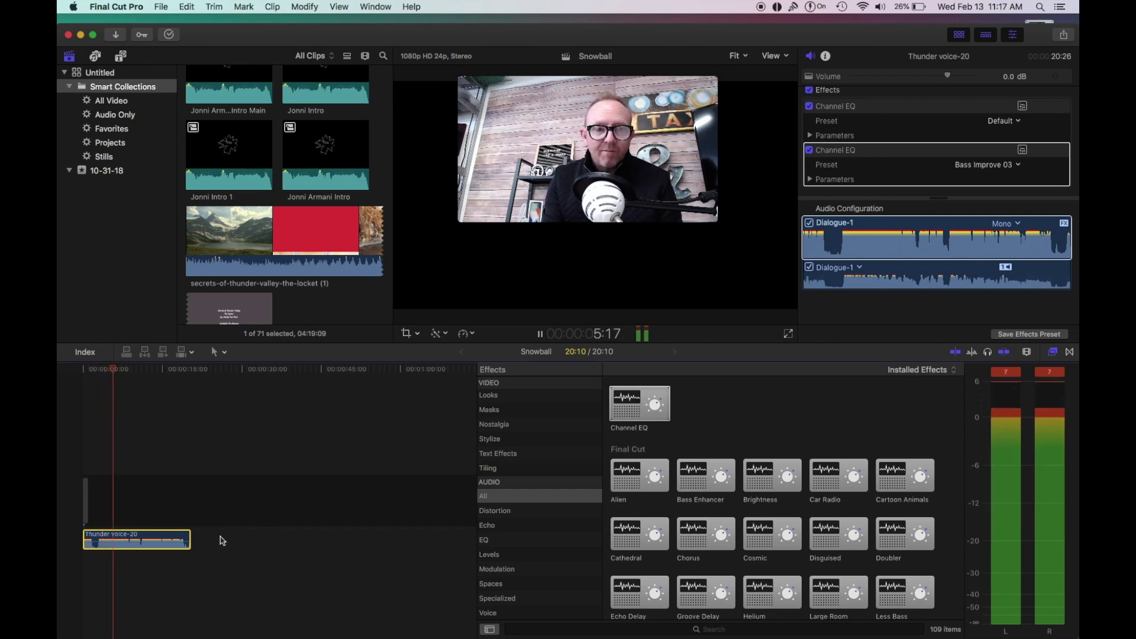
key(F11)
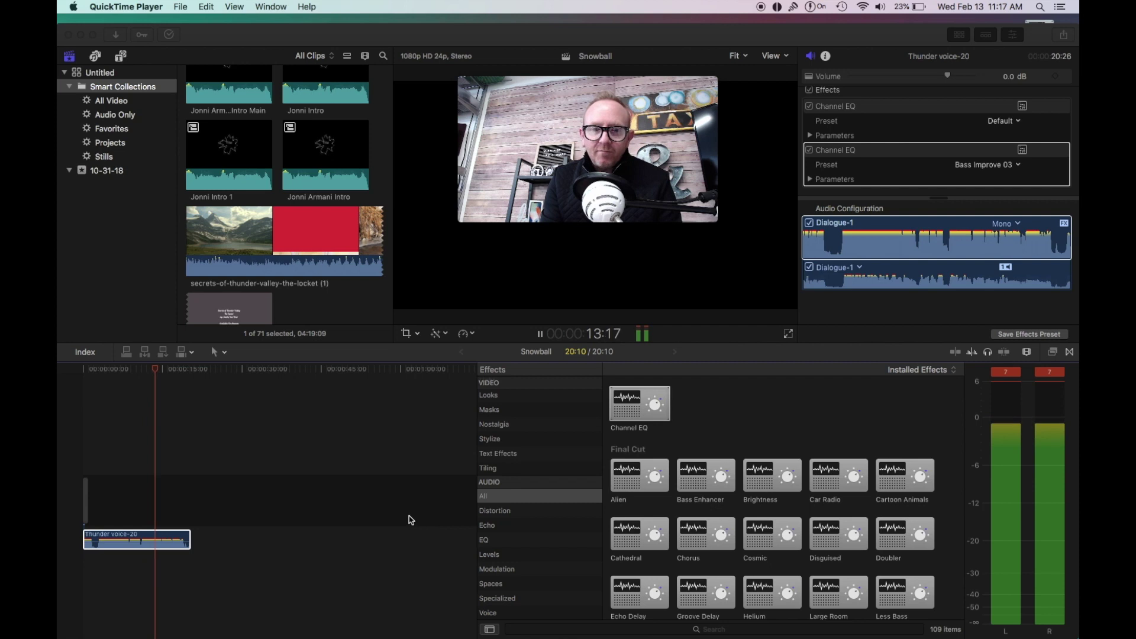
Step: Lower the clip volume to -5.2 dB, stop playback, and show the desktop
drag(948, 75, 937, 79)
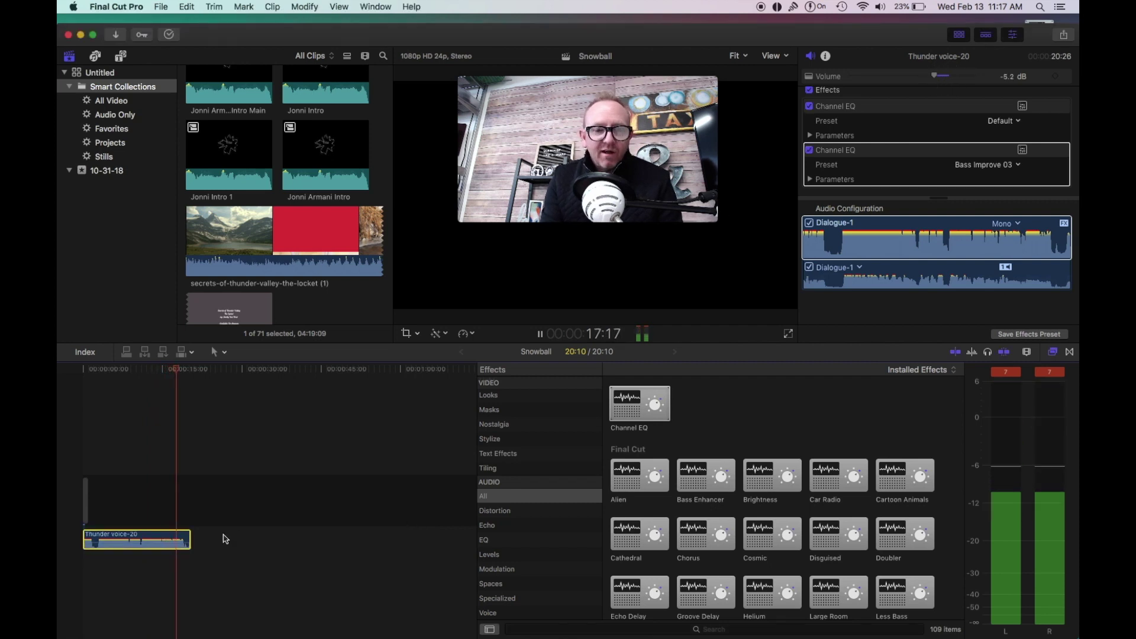
key(space)
mouse_move(625, 199)
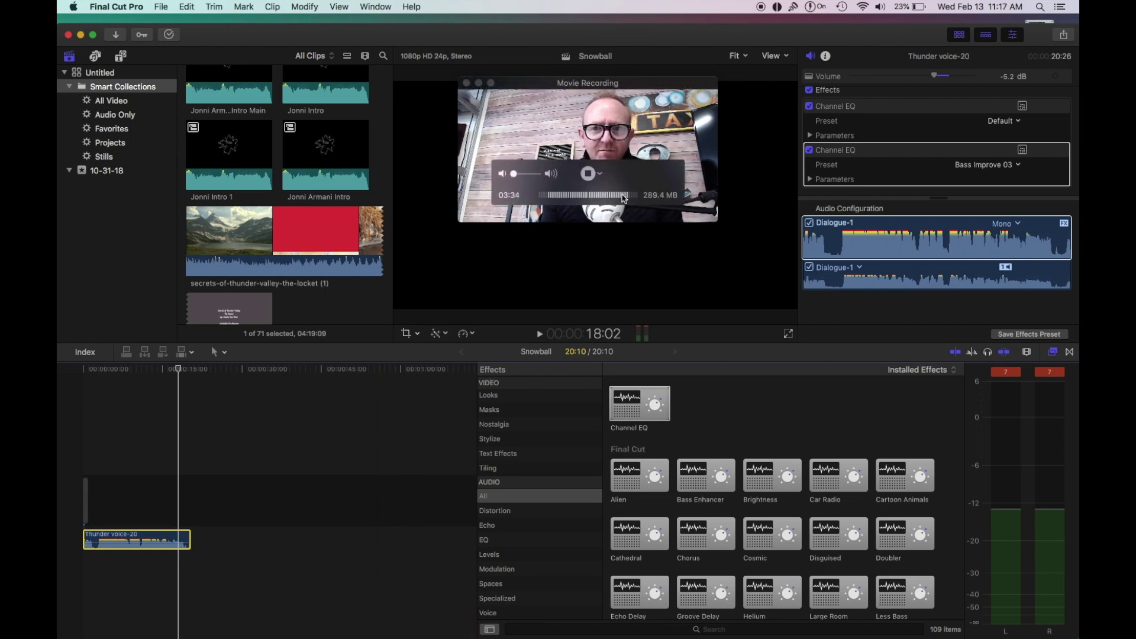
key(F11)
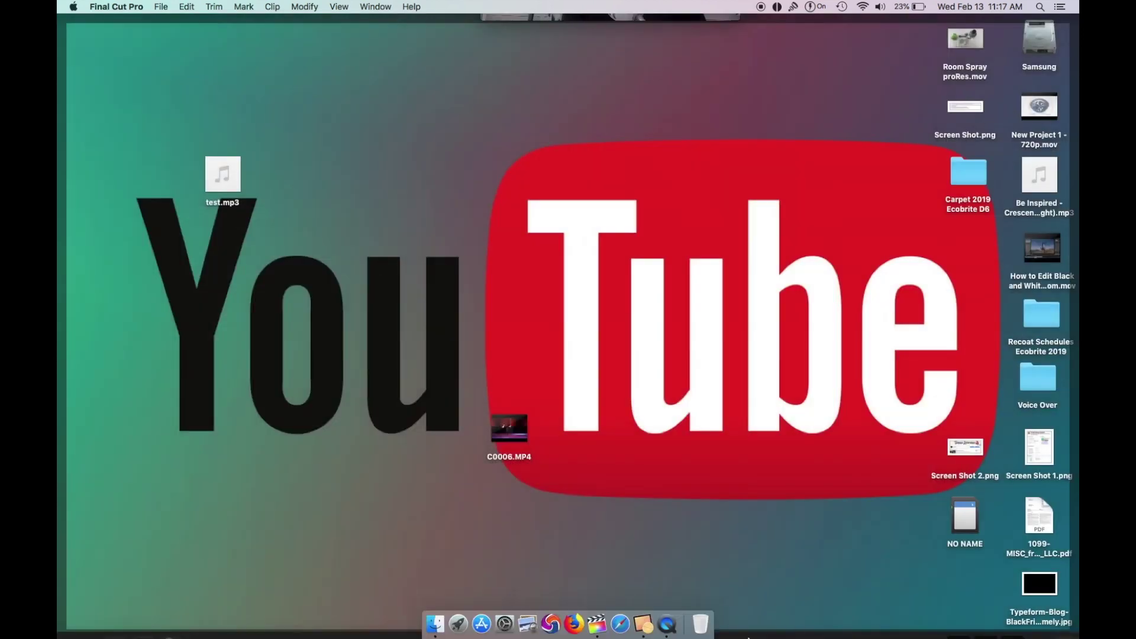
Step: In the Channel EQ graph, set 94 Hz to +4.0 dB and boost 10200 Hz to +5.5 dB
click(666, 624)
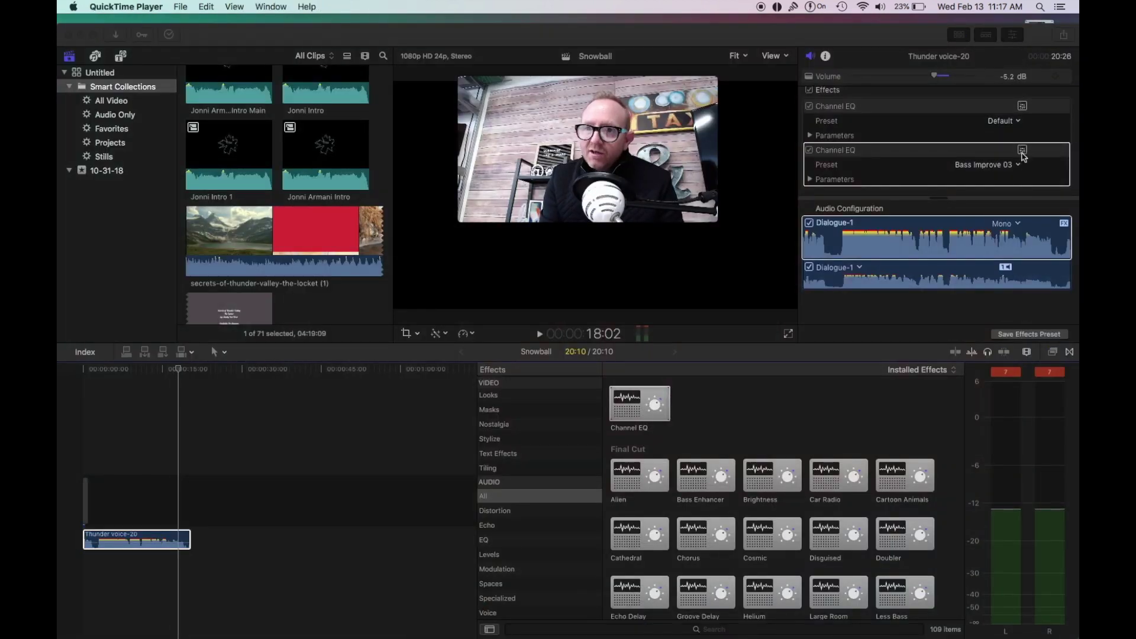
click(1025, 153)
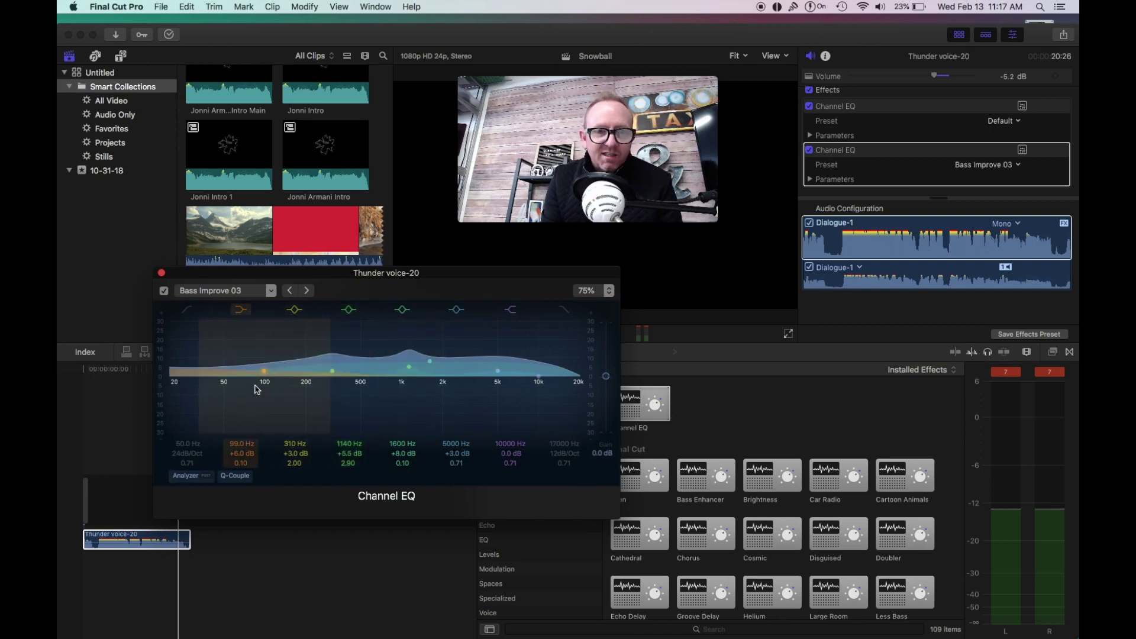
mouse_move(264, 376)
mouse_down()
mouse_move(261, 347)
mouse_move(263, 429)
mouse_move(256, 338)
mouse_move(258, 379)
mouse_up()
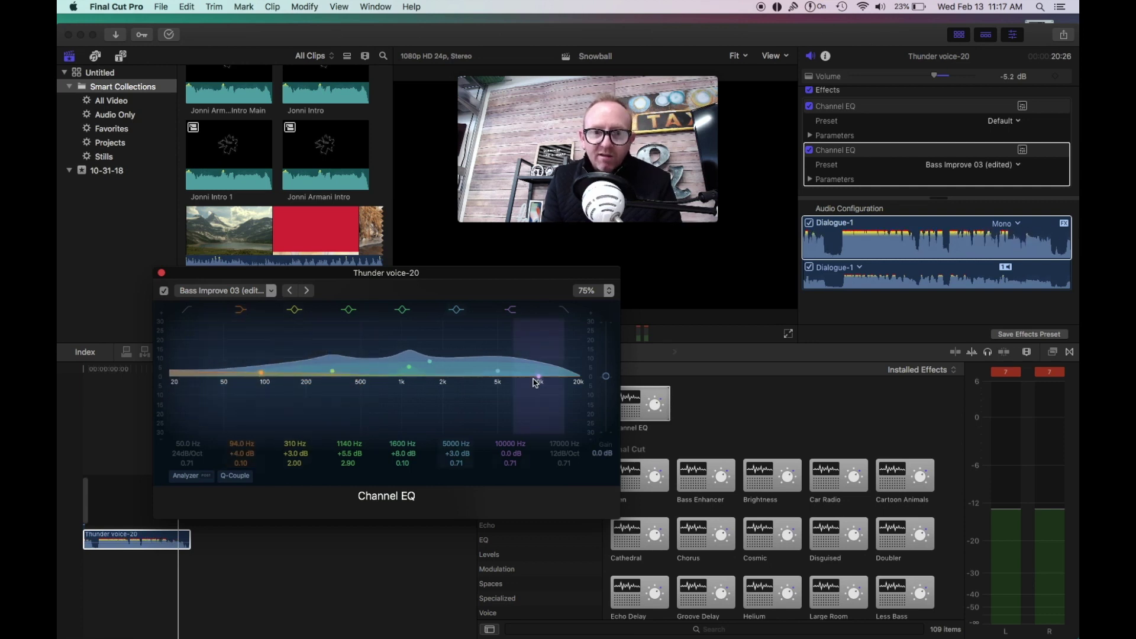
mouse_move(538, 376)
mouse_down()
mouse_move(538, 338)
mouse_move(540, 369)
mouse_up()
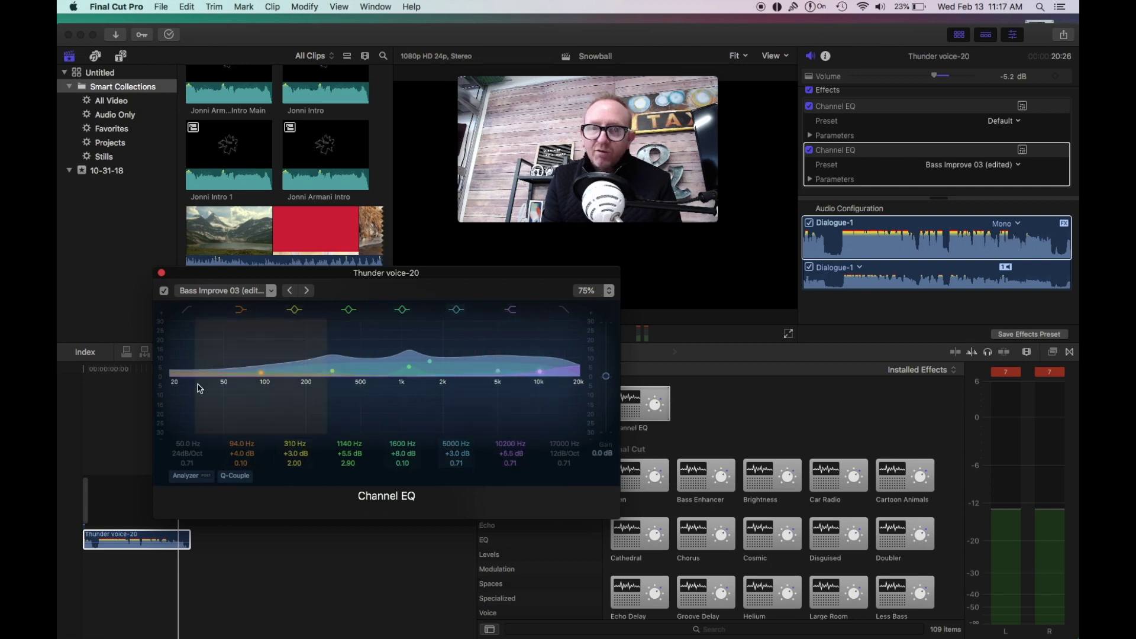